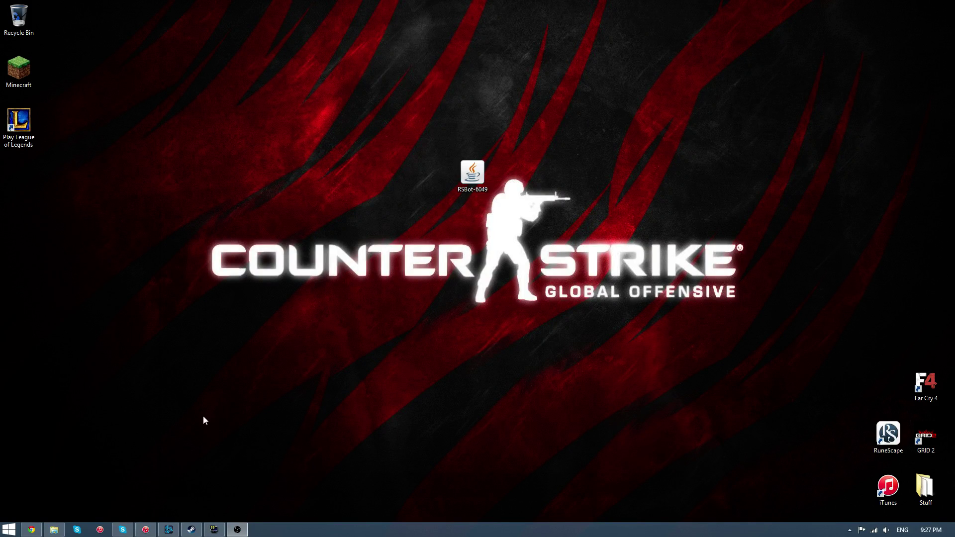
- Open powerbot.org's RSBot Scripts listing and sign in with the autofilled credentials
left_click(32, 529)
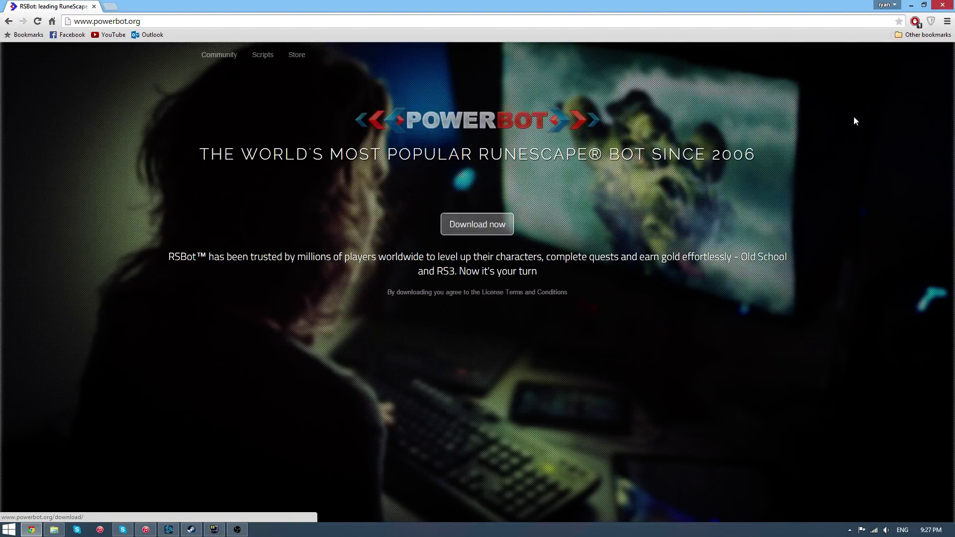
left_click(269, 59)
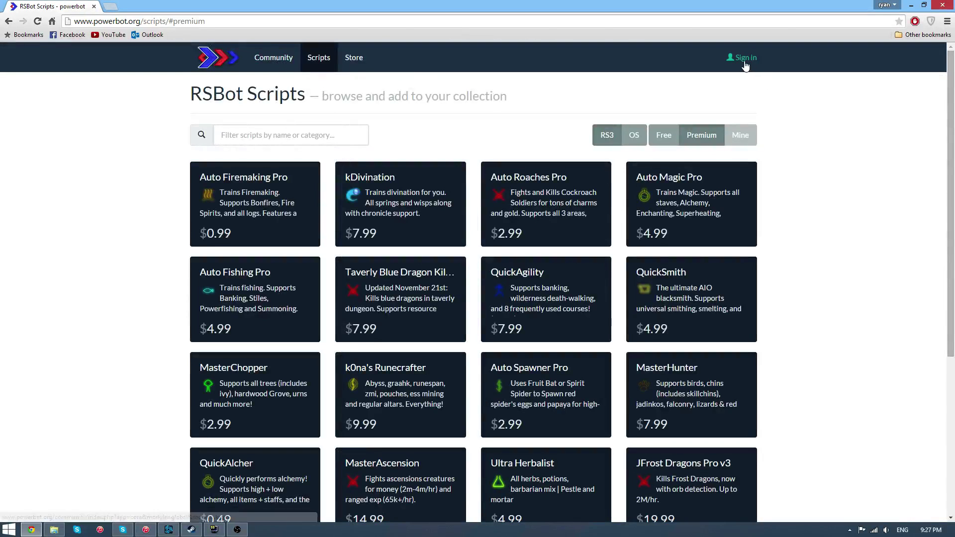
left_click(744, 59)
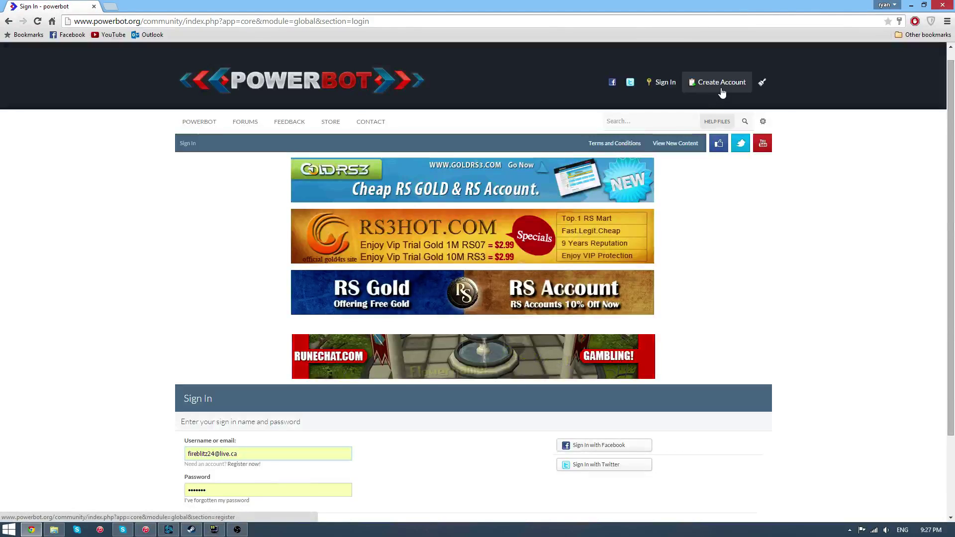
scroll(497, 248, "down", 2)
left_click(462, 471)
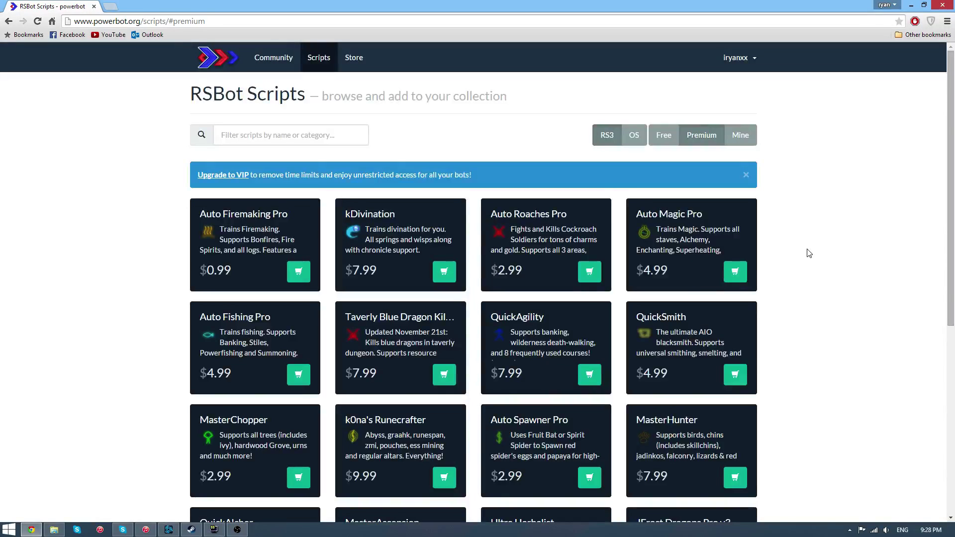
- Filter the listing to free scripts, switch from OS back to RS3, and browse the results
left_click(665, 142)
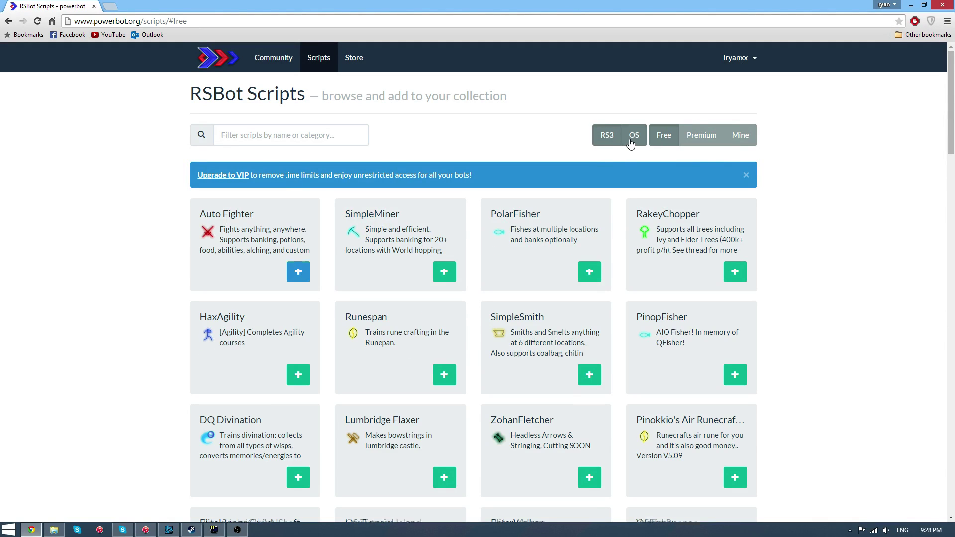
left_click(625, 144)
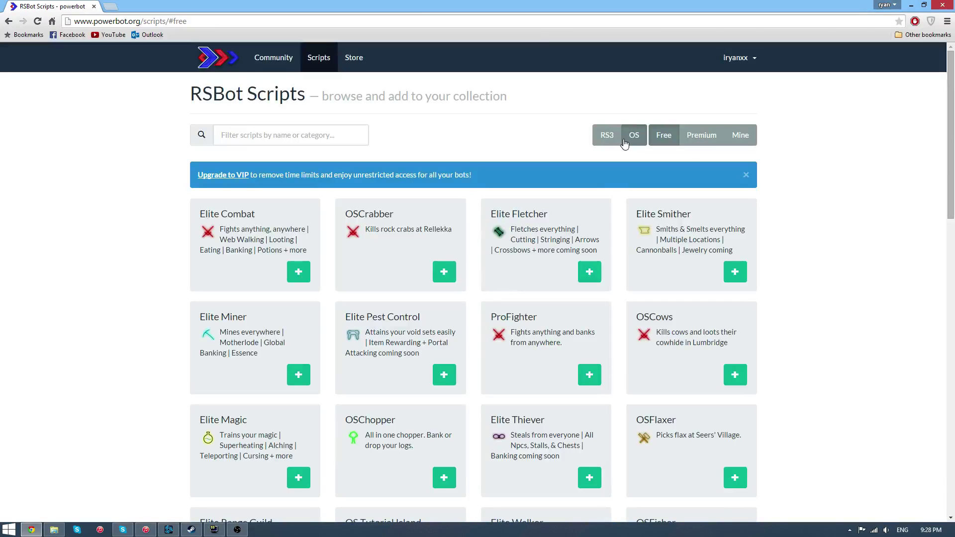
left_click(603, 150)
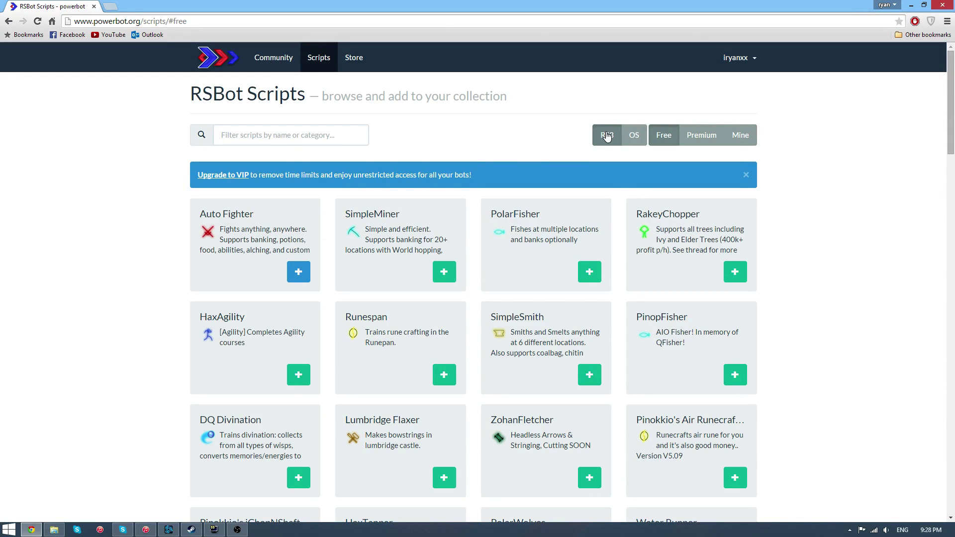
scroll(494, 180, "down", 1)
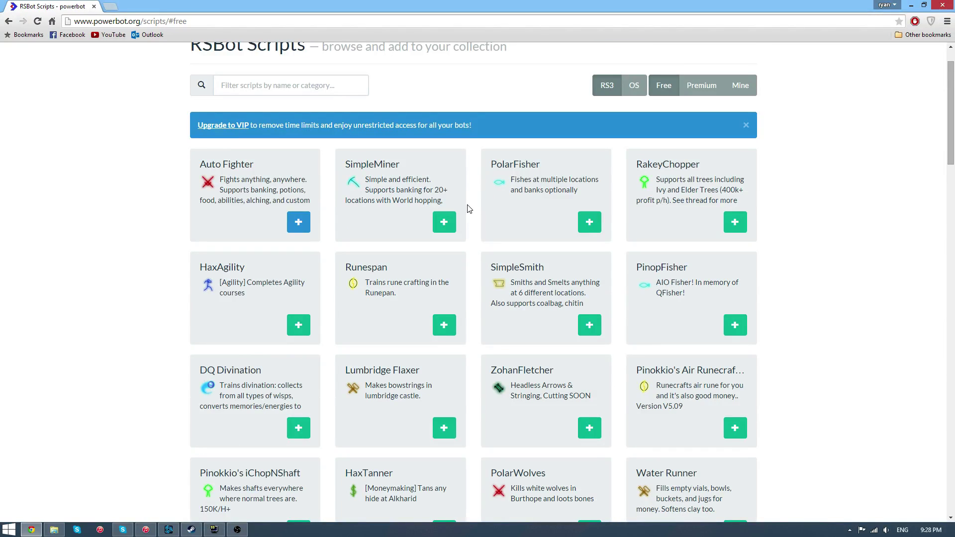
scroll(469, 209, "down", 1)
scroll(469, 234, "down", 1)
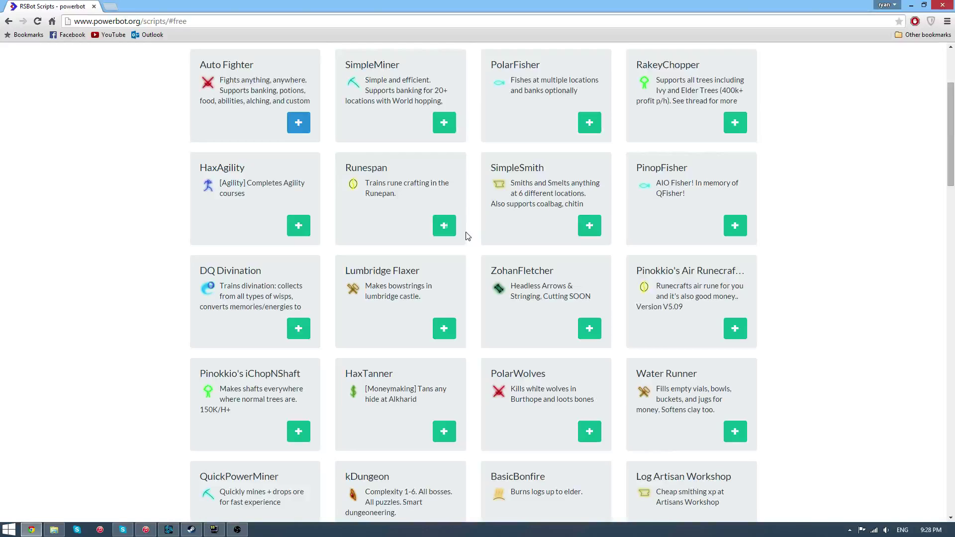
scroll(358, 228, "up", 3)
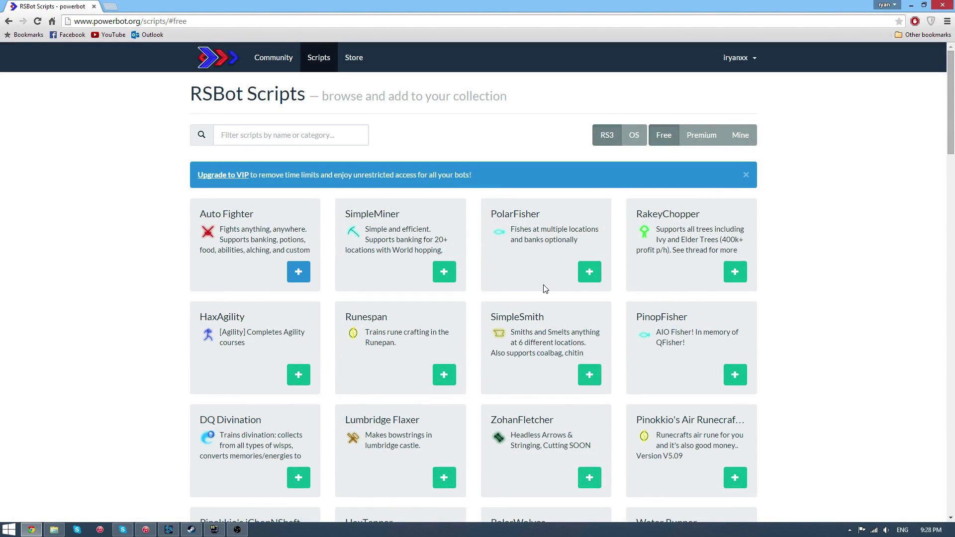
scroll(686, 248, "down", 5)
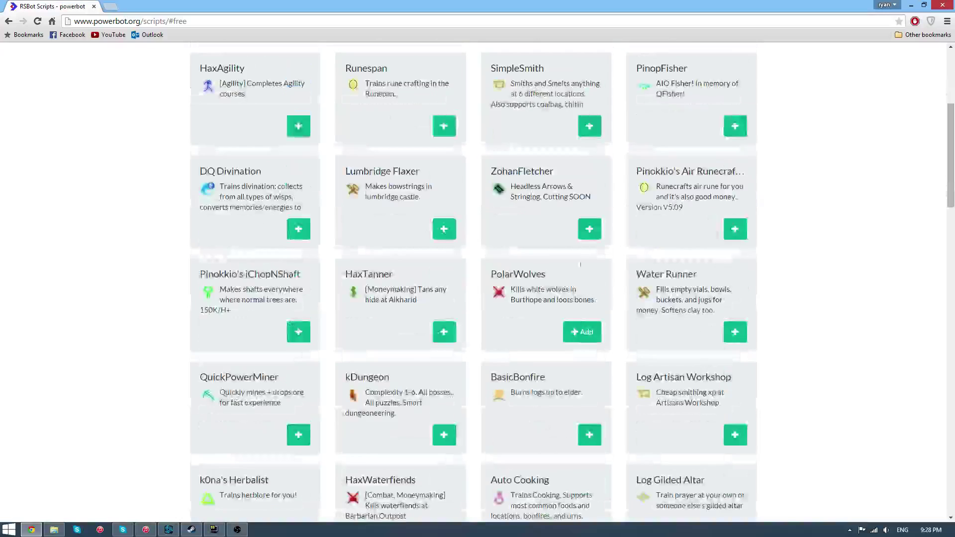
scroll(695, 390, "up", 5)
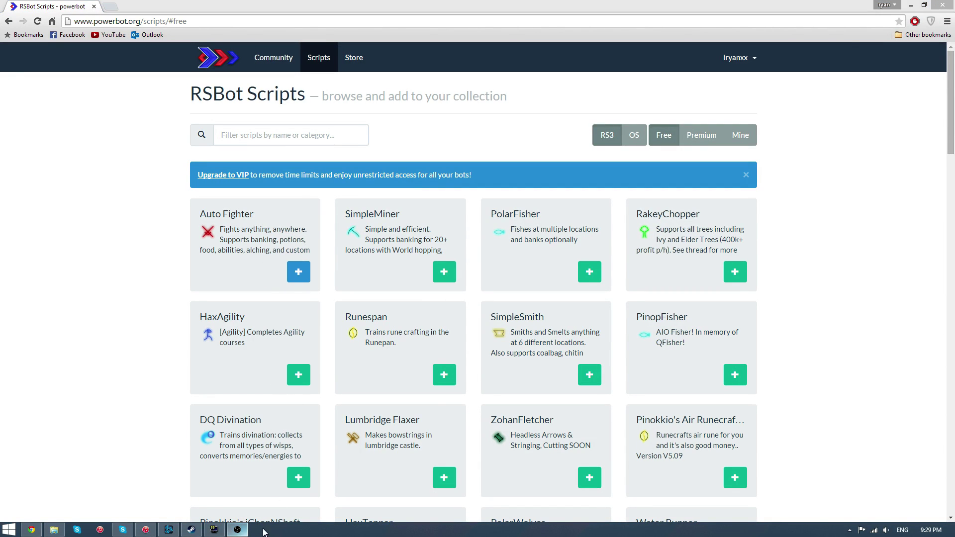
- Minimise Chrome, launch RSBot with RuneScape 3 and let the game load to its login screen
left_click(911, 5)
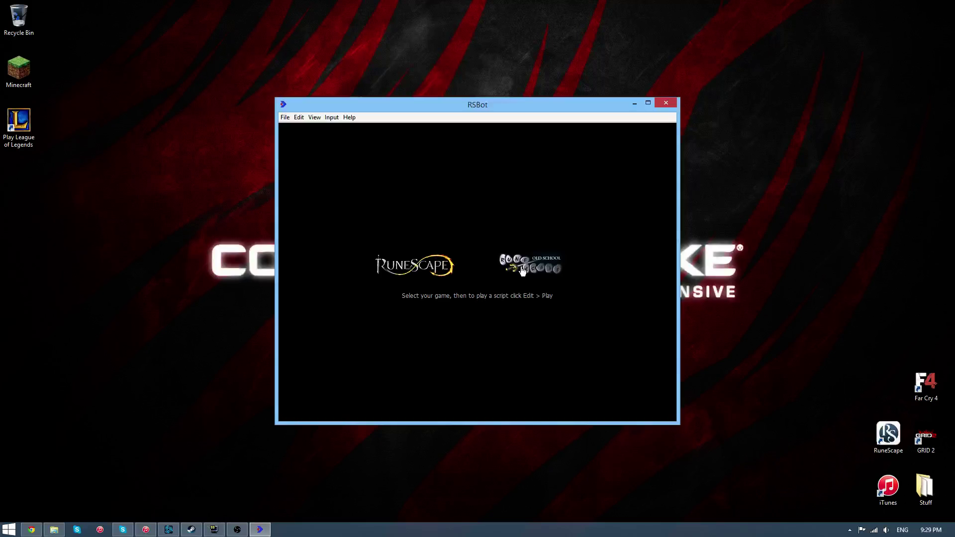
left_click(414, 268)
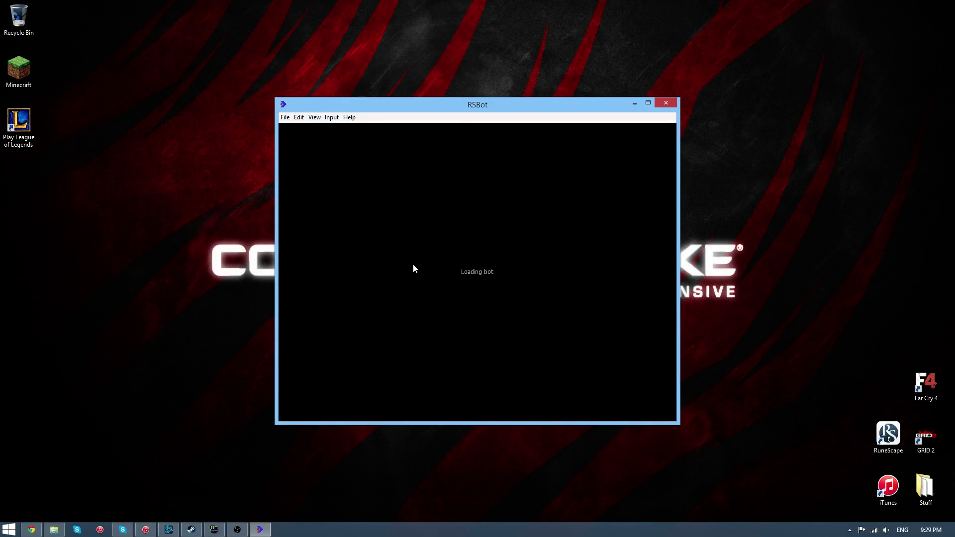
left_click(300, 117)
left_click(300, 118)
left_click(296, 118)
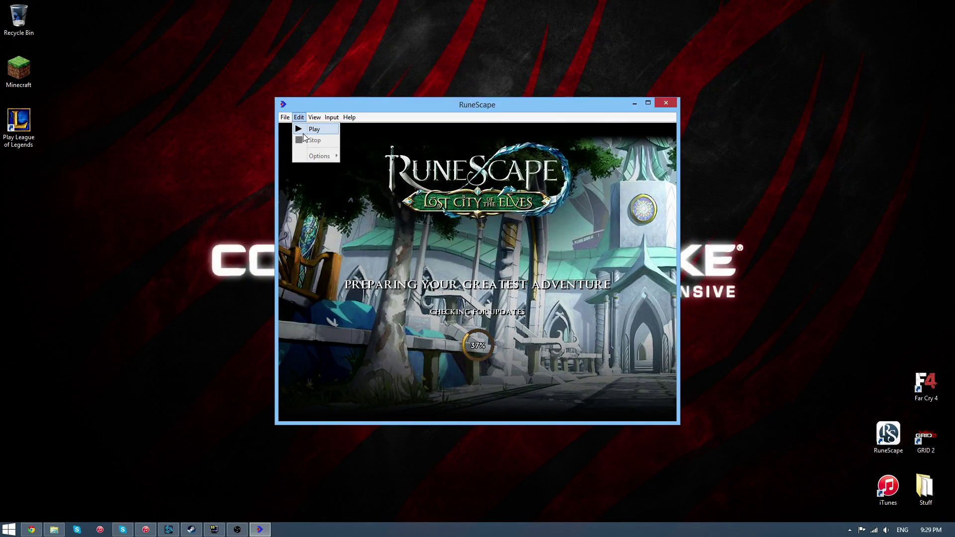
left_click(29, 528)
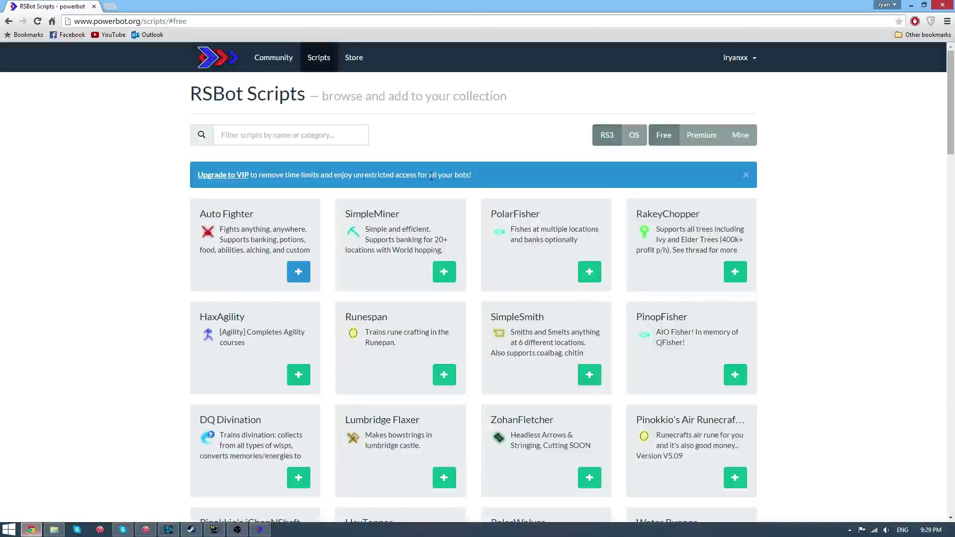
left_click(260, 531)
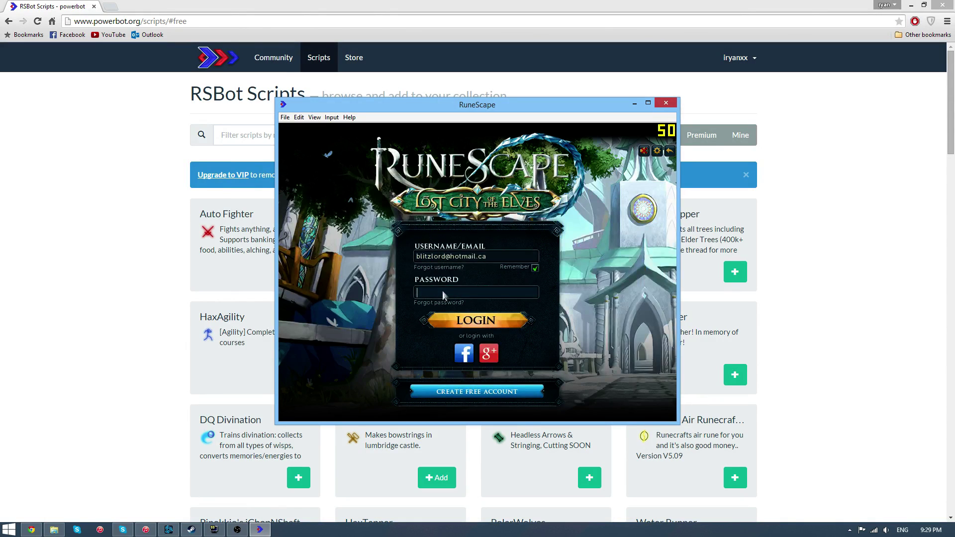
- Log in to RuneScape with the account password and enter the game world from the lobby
left_click(443, 291)
key("Return")
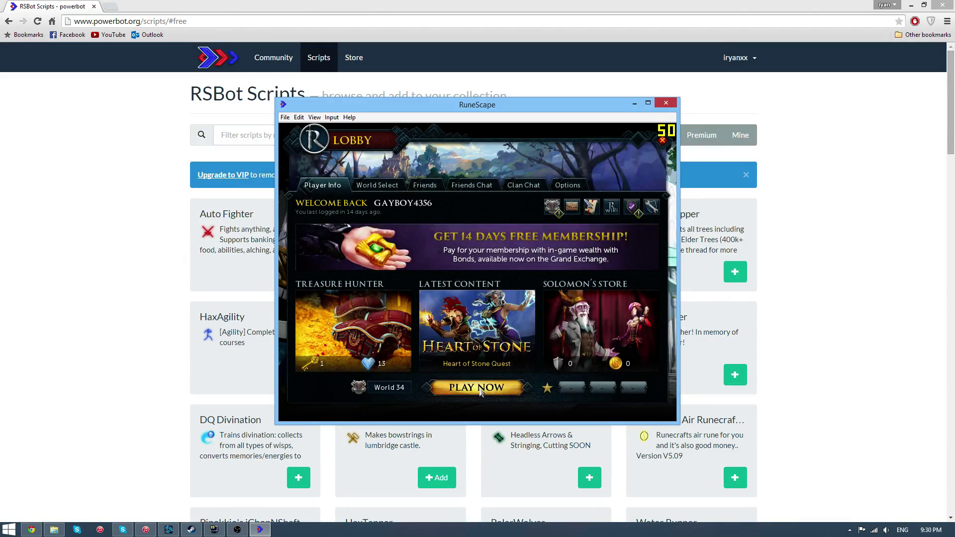
left_click(479, 390)
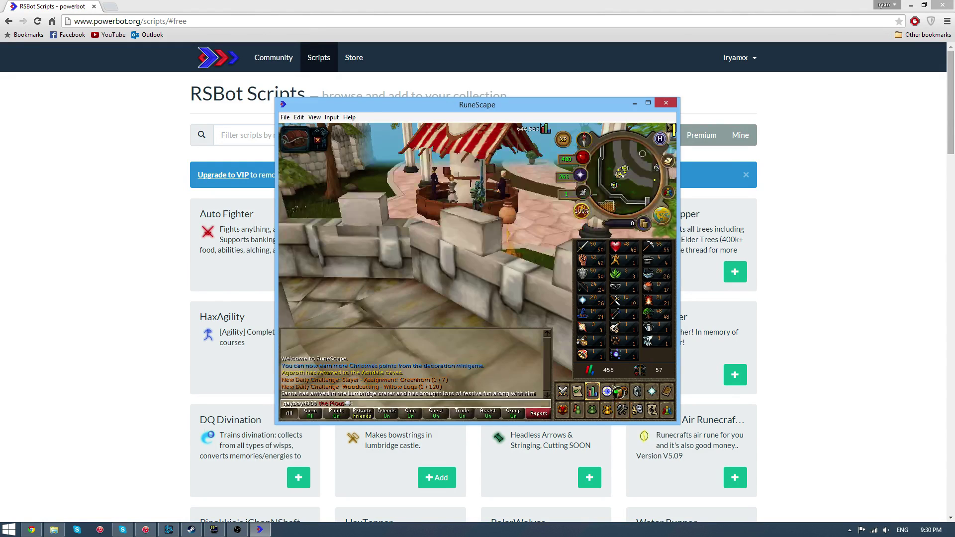
- Maximise the game window and tilt the camera to a top-down view
left_click(622, 393)
key("Up")
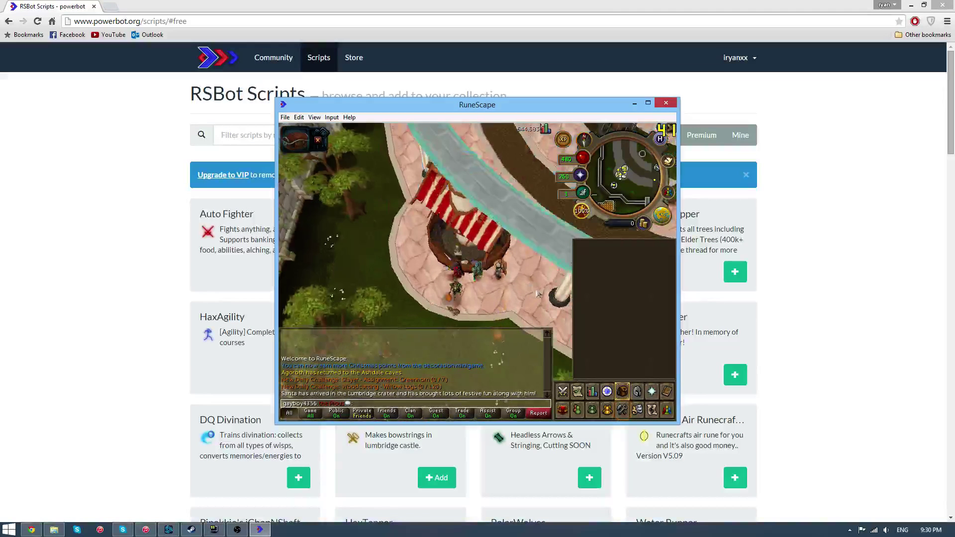
left_click(648, 102)
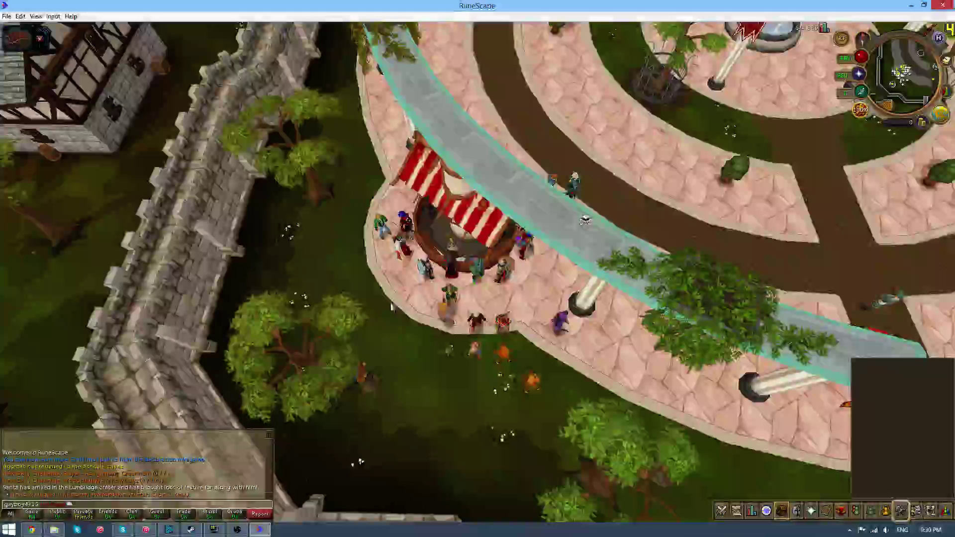
left_click(785, 513)
- Uncheck Legacy Mode in Game Settings, accept the EoC interface switch and close settings
left_click(789, 517)
left_click(900, 510)
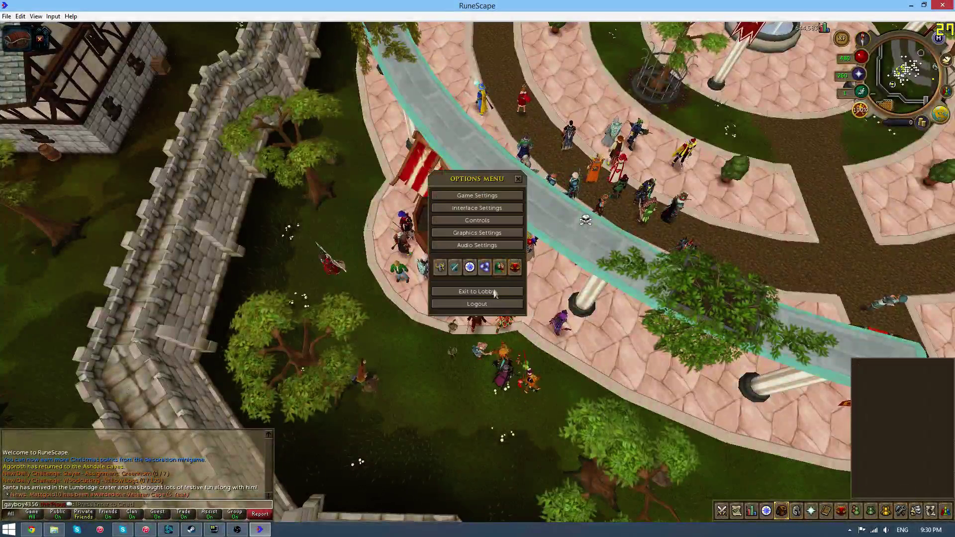
left_click(477, 196)
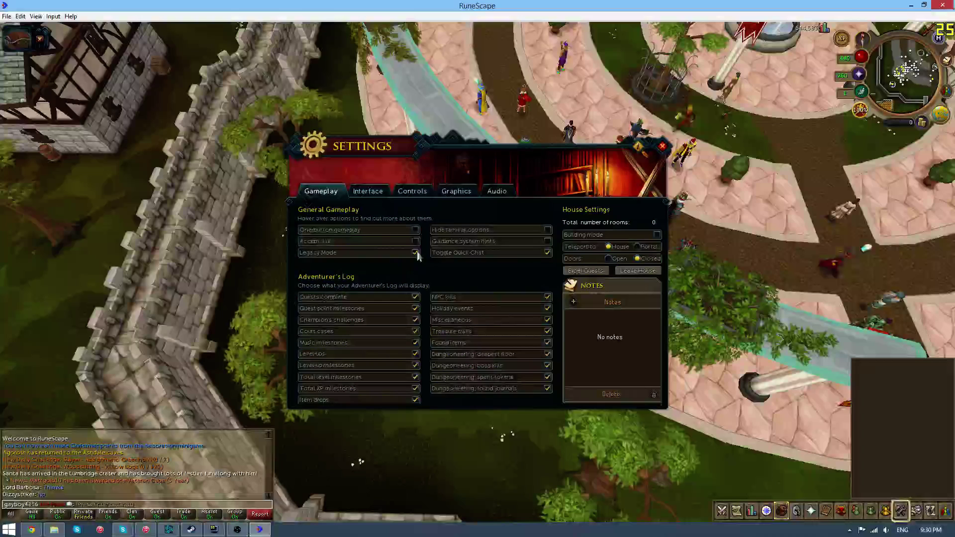
left_click(416, 254)
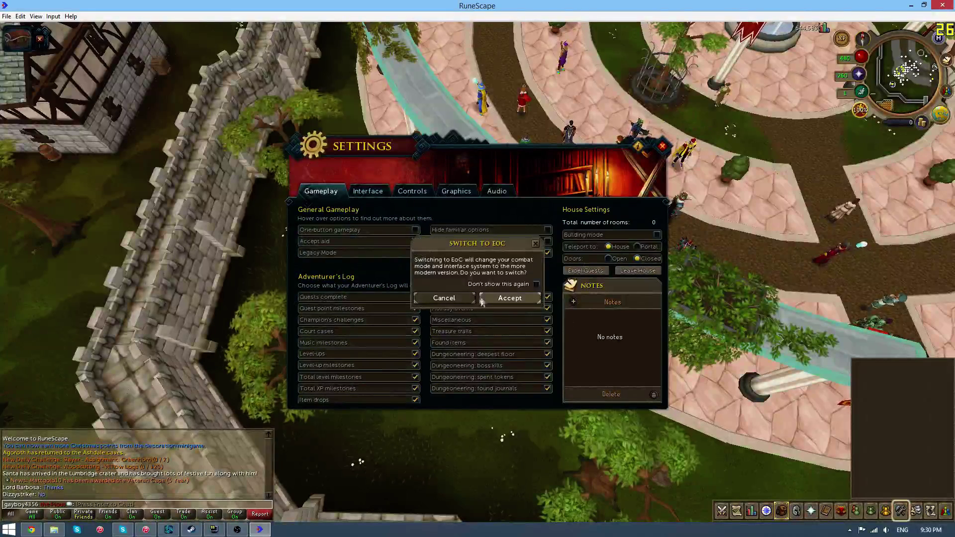
left_click(510, 298)
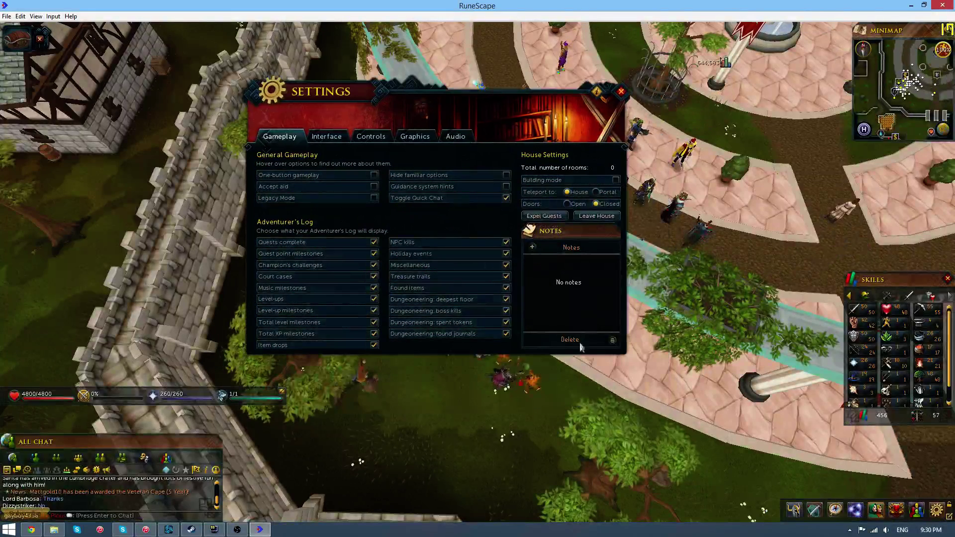
key("Escape")
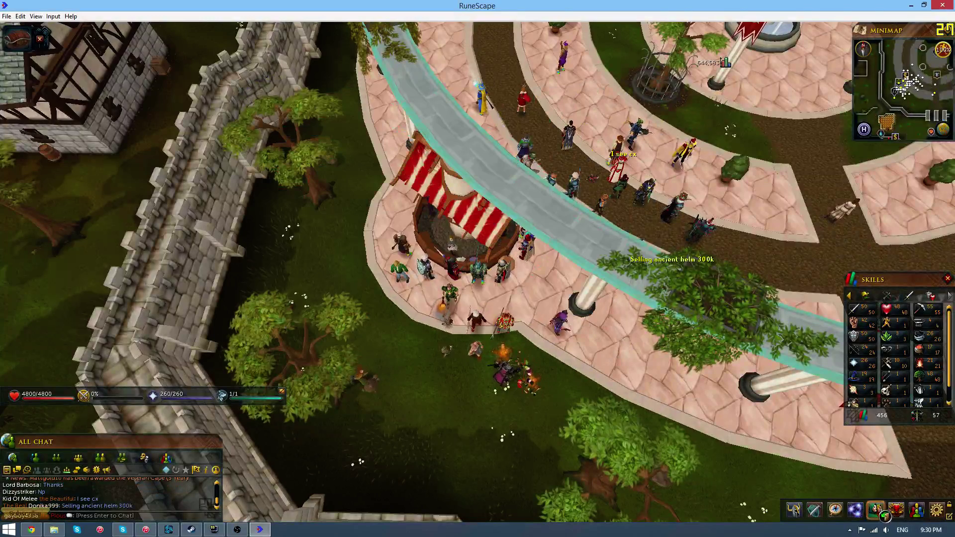
- Show the backpack and choose Exchange on the Grand Exchange clerk
mouse_move(820, 512)
left_click(814, 493)
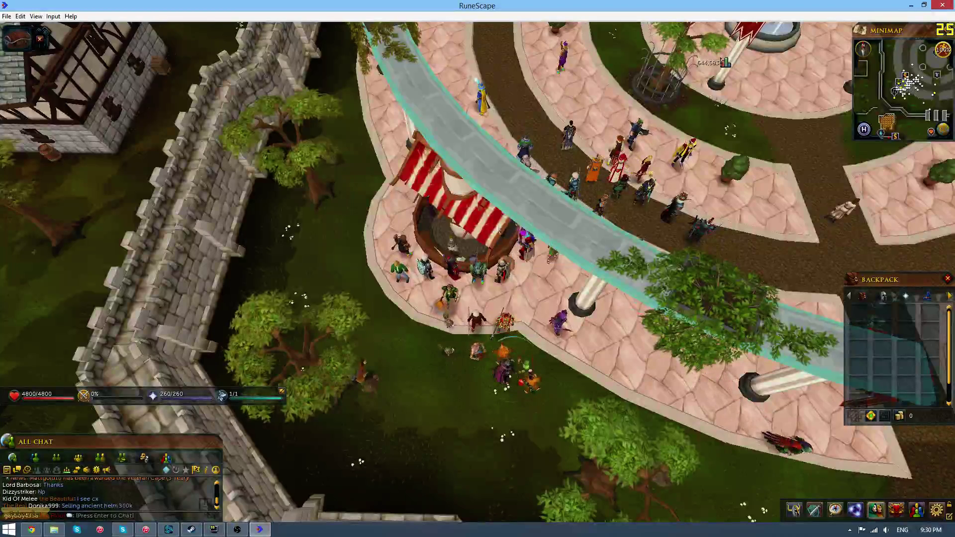
right_click(500, 231)
right_click(505, 237)
left_click(499, 245)
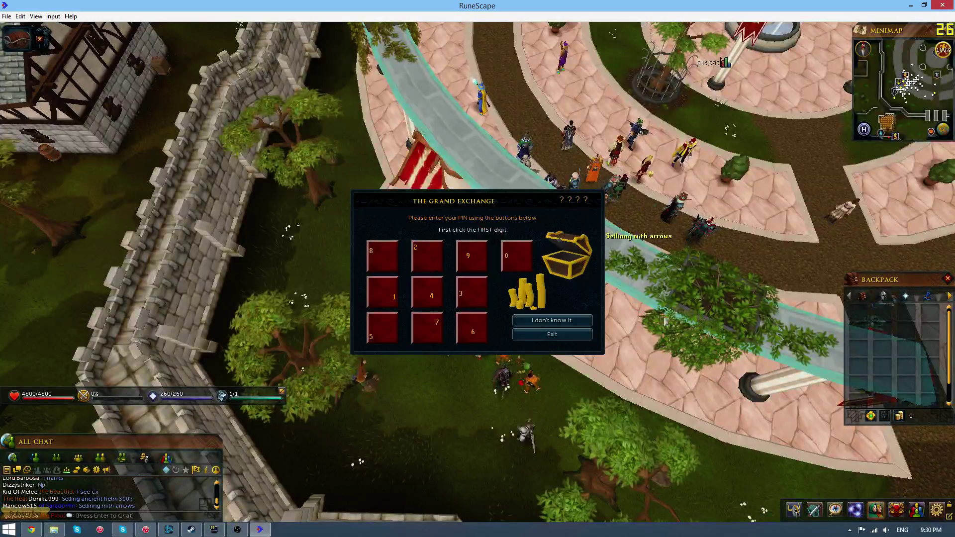
- Cancel the PIN prompt and walk via the minimap to the wooded riverside area
left_click(584, 336)
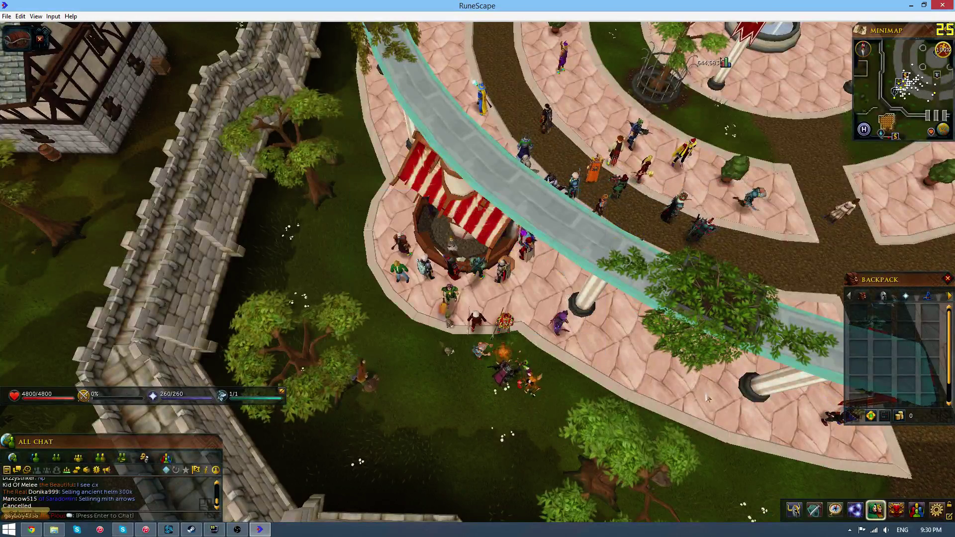
right_click(922, 139)
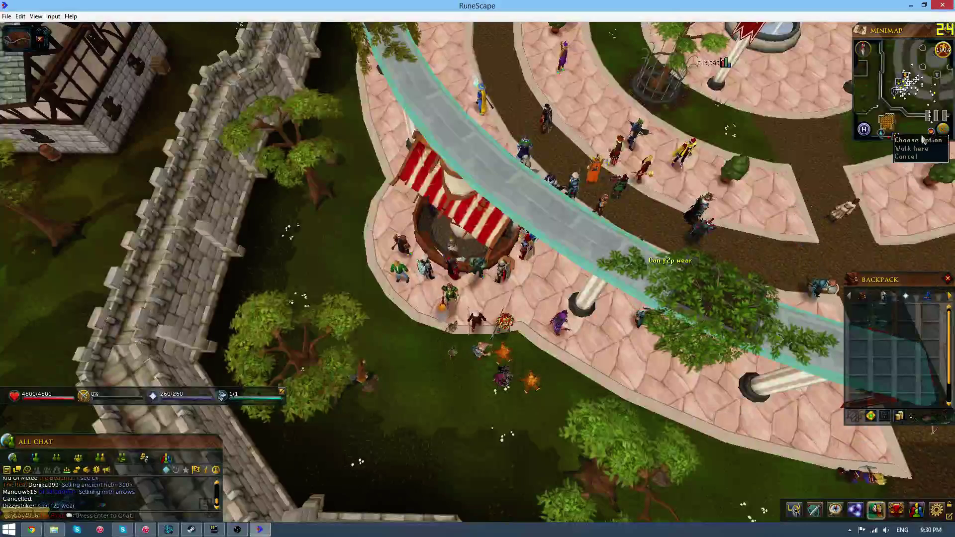
left_click(921, 133)
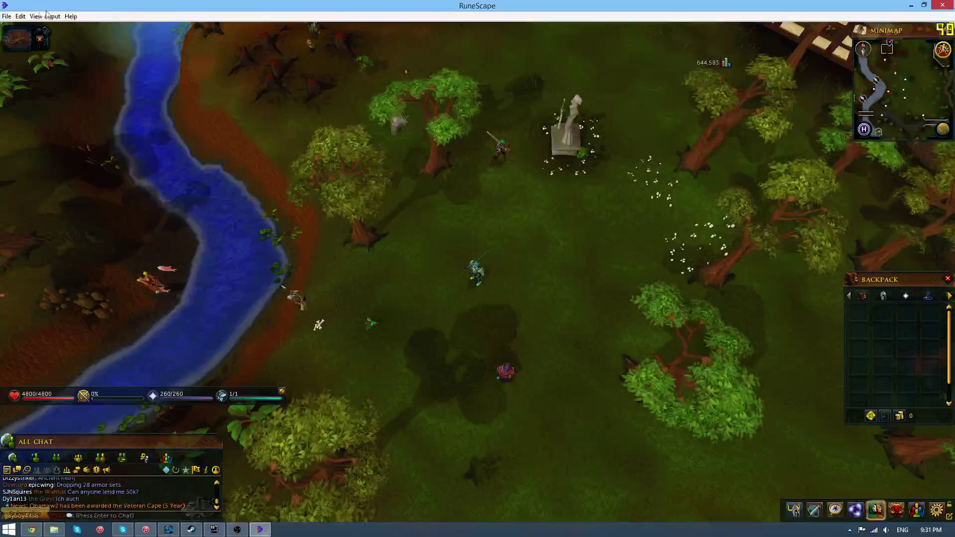
- Launch Auto Fighter from Edit > Scripts and accept the two-hour run limit
left_click(20, 17)
left_click(30, 26)
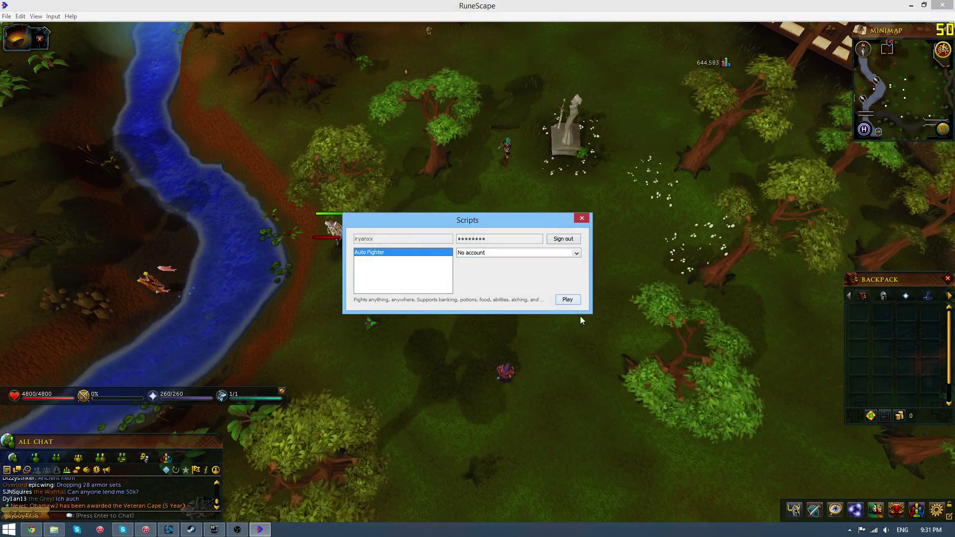
left_click(566, 300)
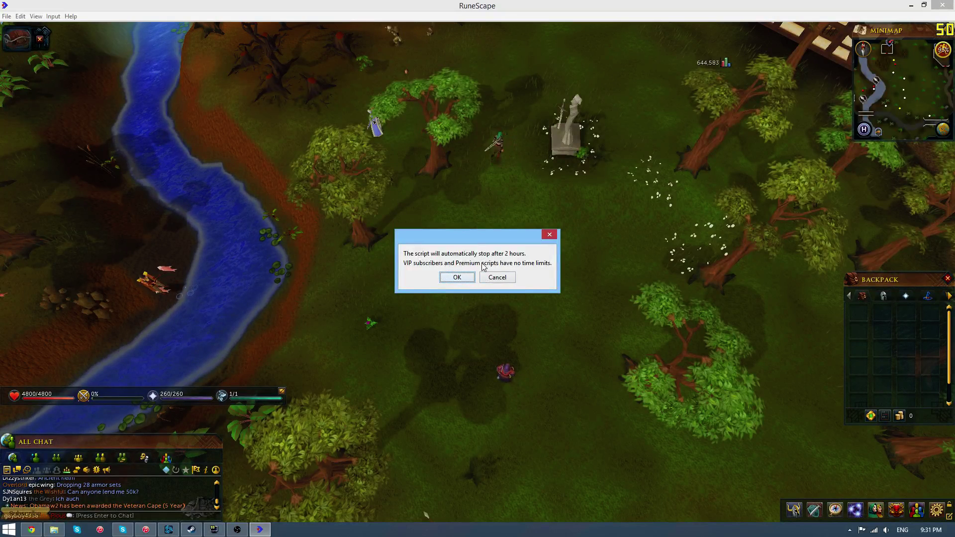
left_click(464, 281)
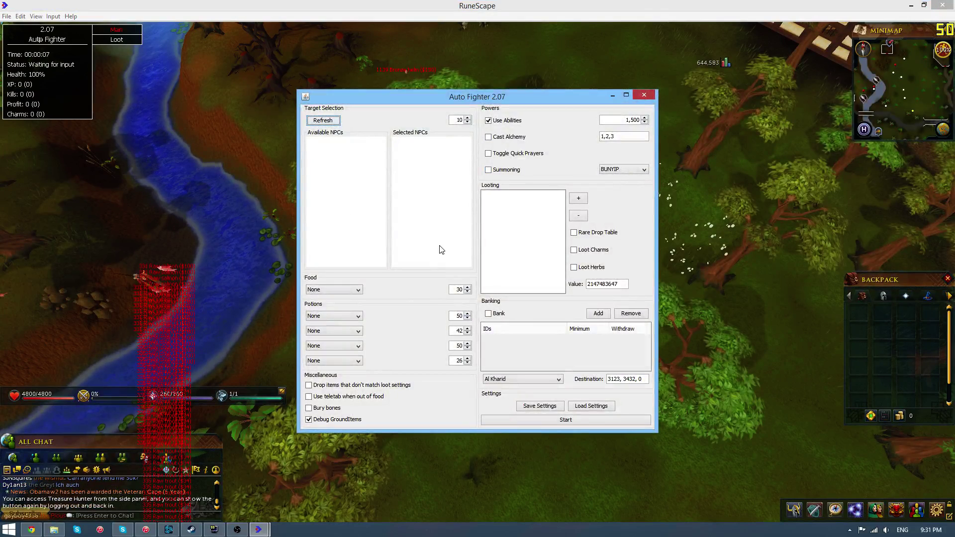
- Refresh nearby NPCs, add Goblin (3265) to Selected NPCs and start the script
left_click(326, 122)
double_click(331, 141)
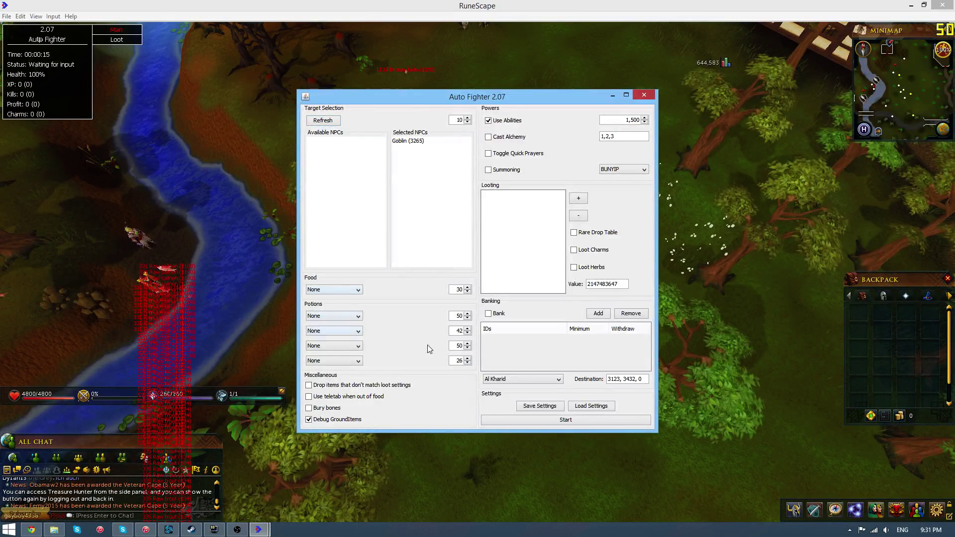
left_click(561, 420)
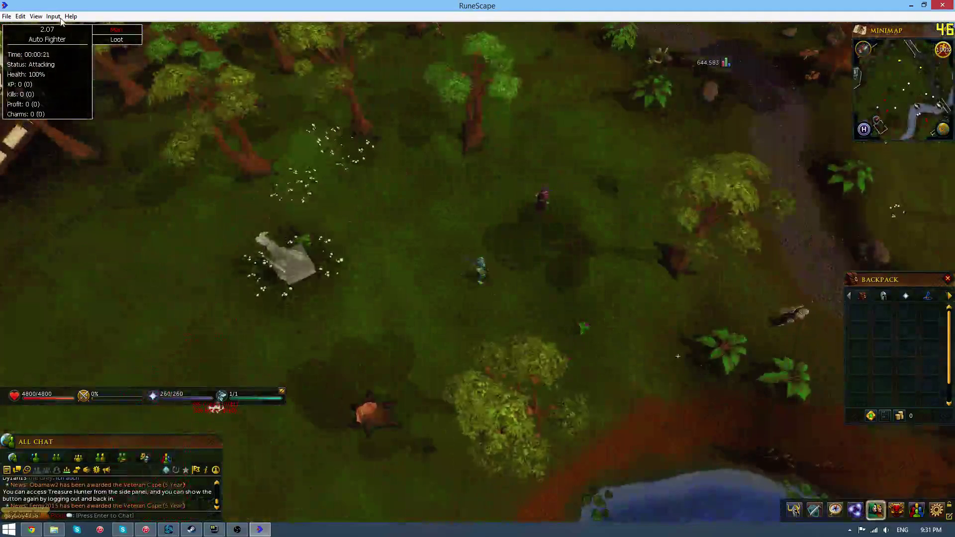
- Leave Auto Fighter running so it attacks goblins automatically
left_click(60, 20)
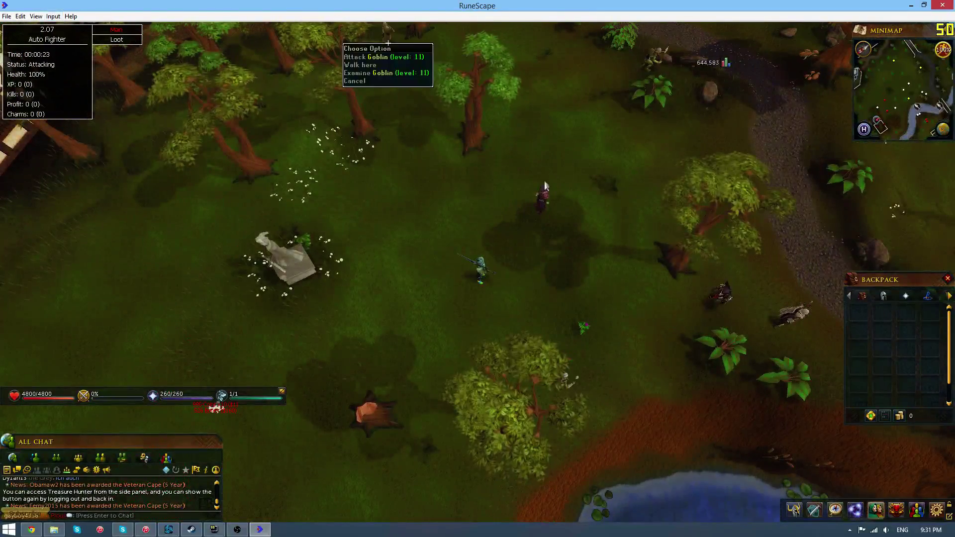